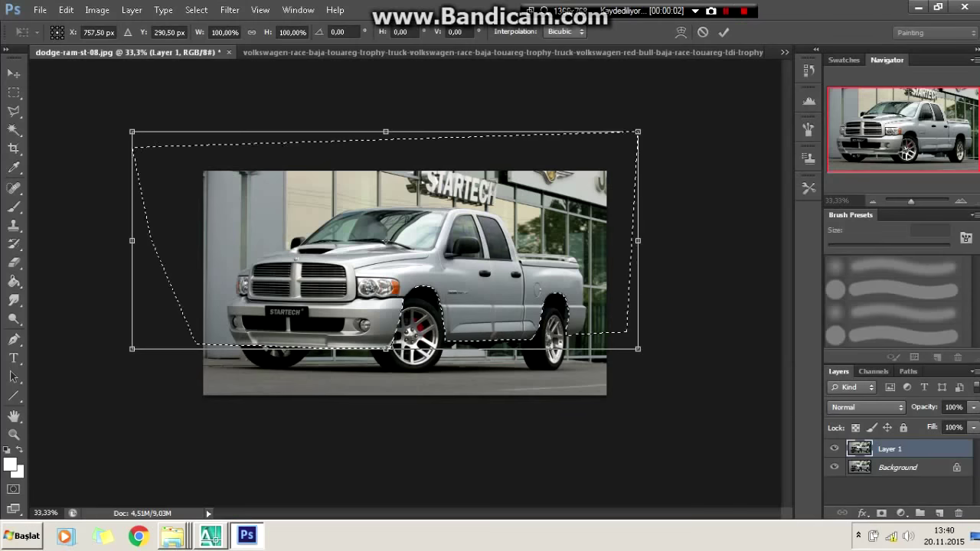
- Commit the lowered truck body's Free Transform and deselect the leftover selection
{"action": "key", "text": "Return"}
{"action": "key", "text": "m"}
{"action": "right_click", "coordinate": [539, 225]}
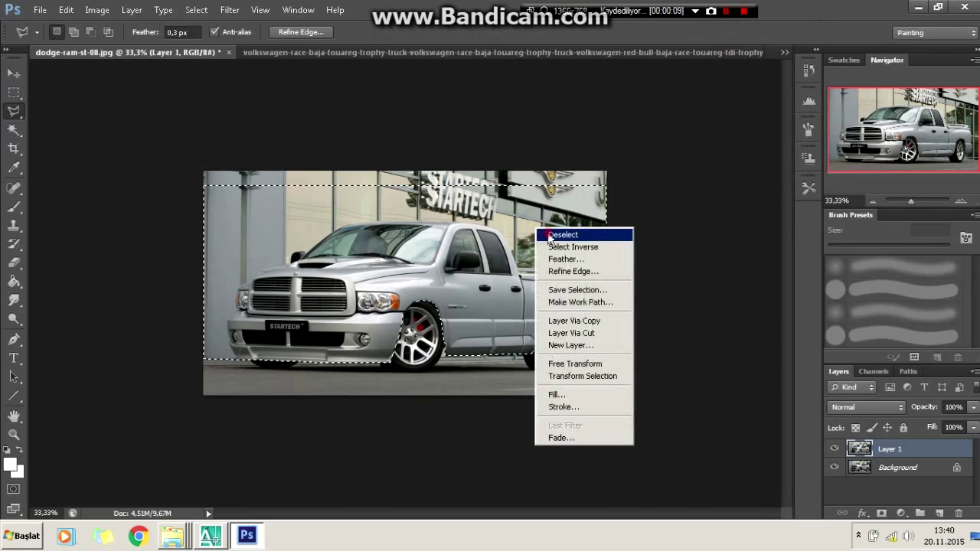
{"action": "left_click", "coordinate": [567, 232]}
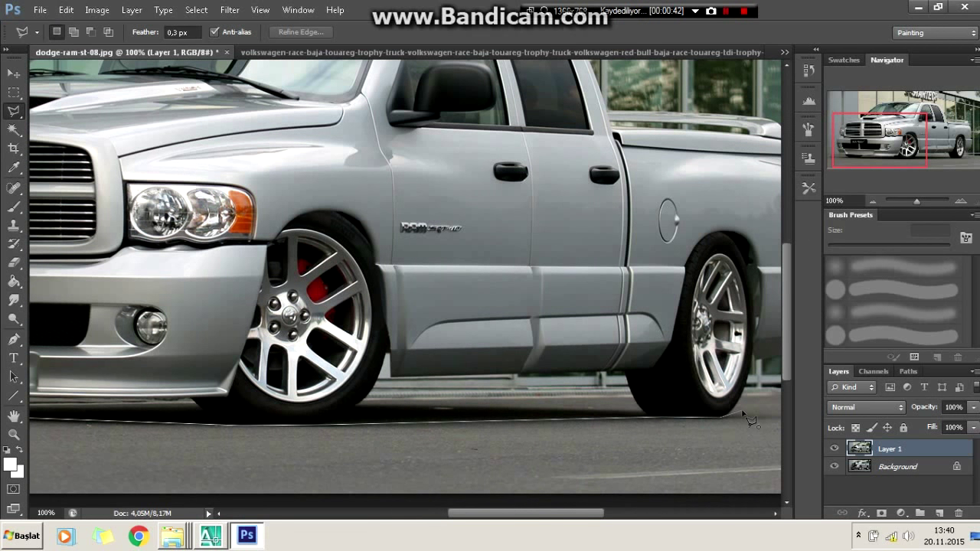
- Zoom in on the rear tyre and start a Polygonal Lasso outline along the wheel arch
{"action": "key", "text": "ctrl+plus"}
{"action": "key", "text": "ctrl+plus"}
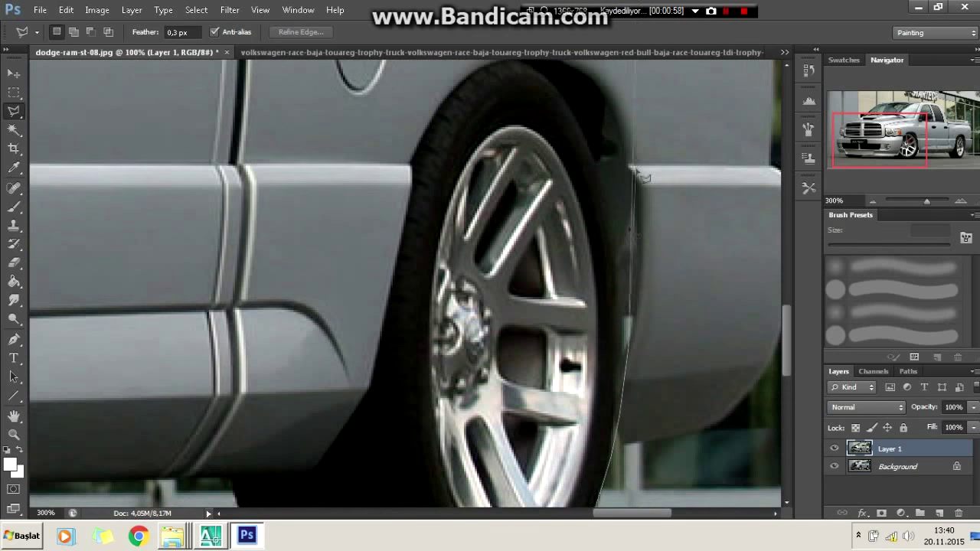
{"action": "scroll", "coordinate": [605, 88], "scroll_direction": "up", "scroll_amount": 3}
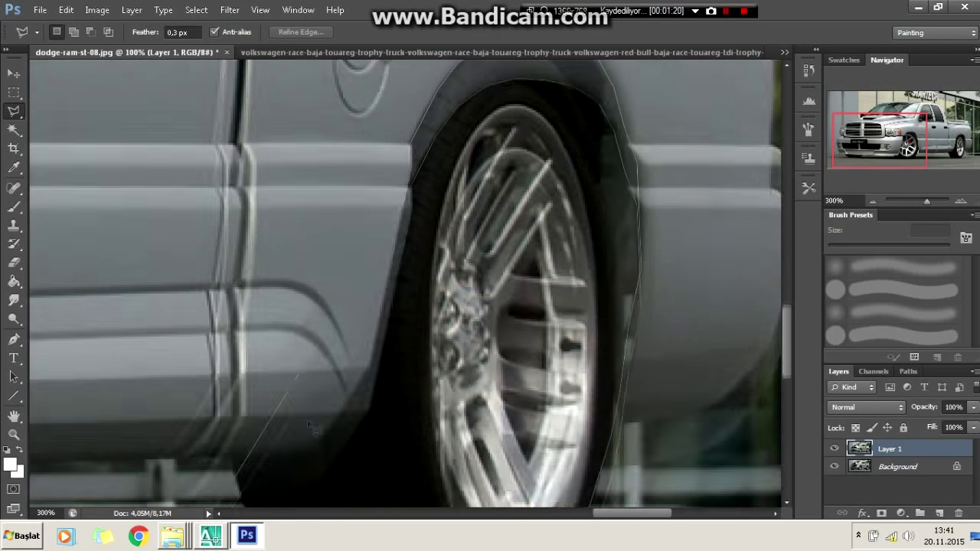
{"action": "left_click", "coordinate": [368, 372]}
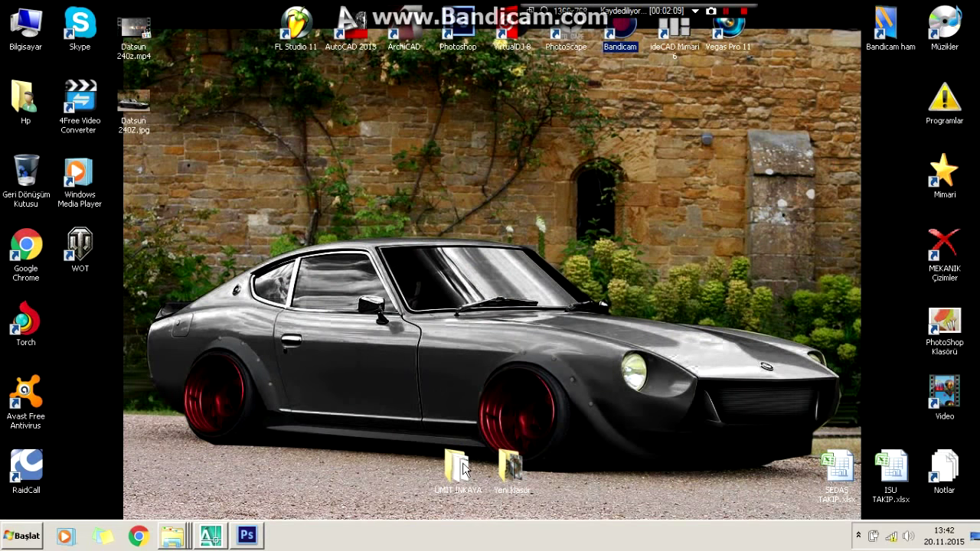
- Bring up the context menu on the Windows desktop
{"action": "right_click", "coordinate": [357, 227]}
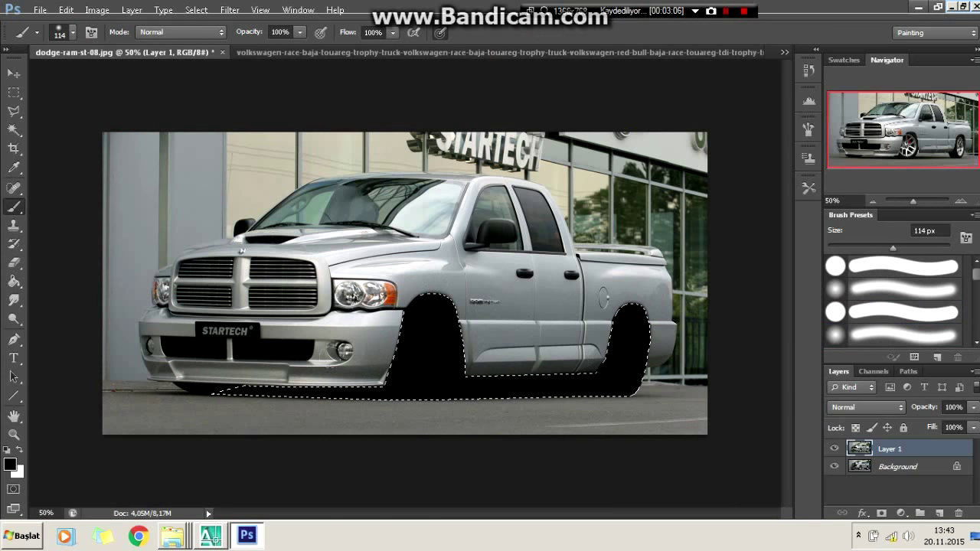
- Clear the wheel-well selection and switch to the Dodge_Ram_ONIX reference document
{"action": "key", "text": "ctrl+d"}
{"action": "key", "text": "l"}
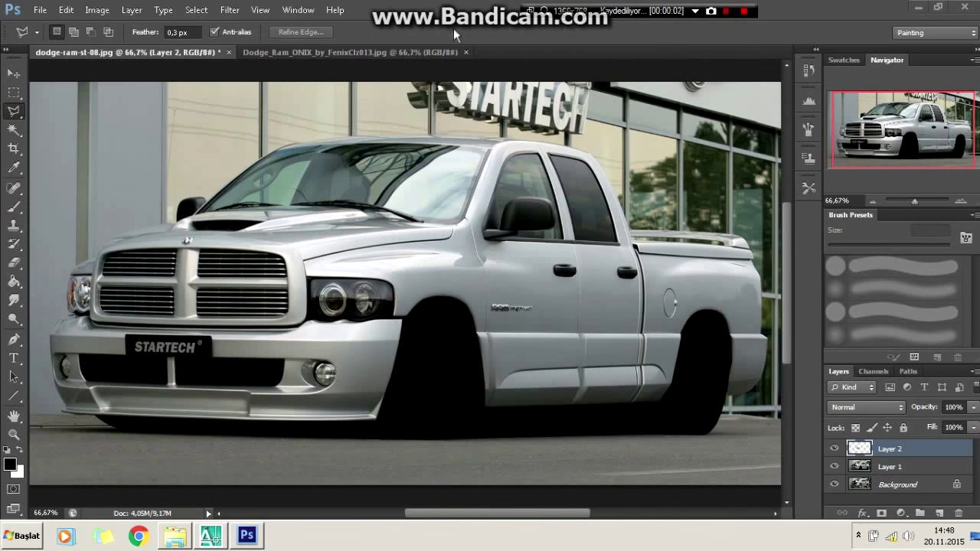
{"action": "left_click", "coordinate": [350, 52]}
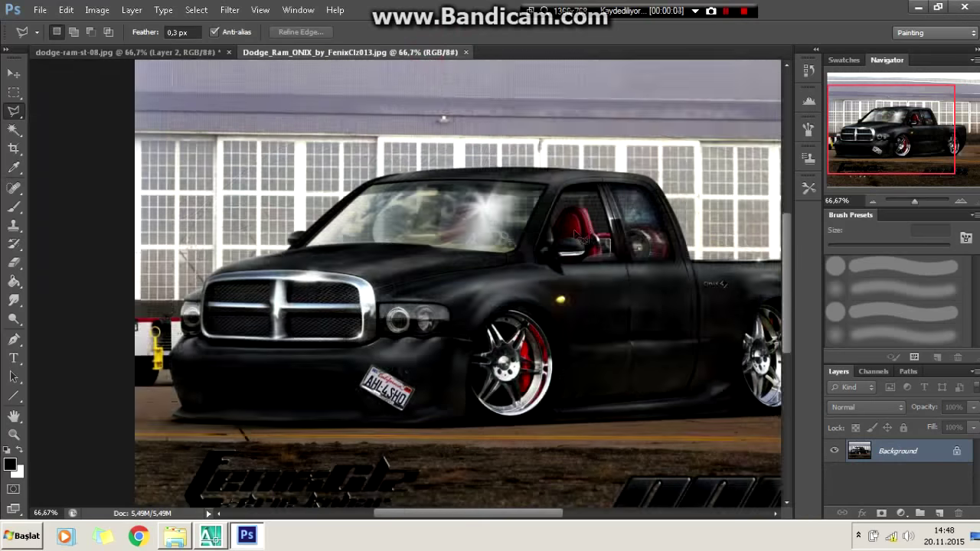
- Stretch the pasted Layer 3 headlight taller and wider to cover the truck's headlight
{"action": "scroll", "coordinate": [331, 351], "scroll_direction": "up", "scroll_amount": 2, "text": "alt"}
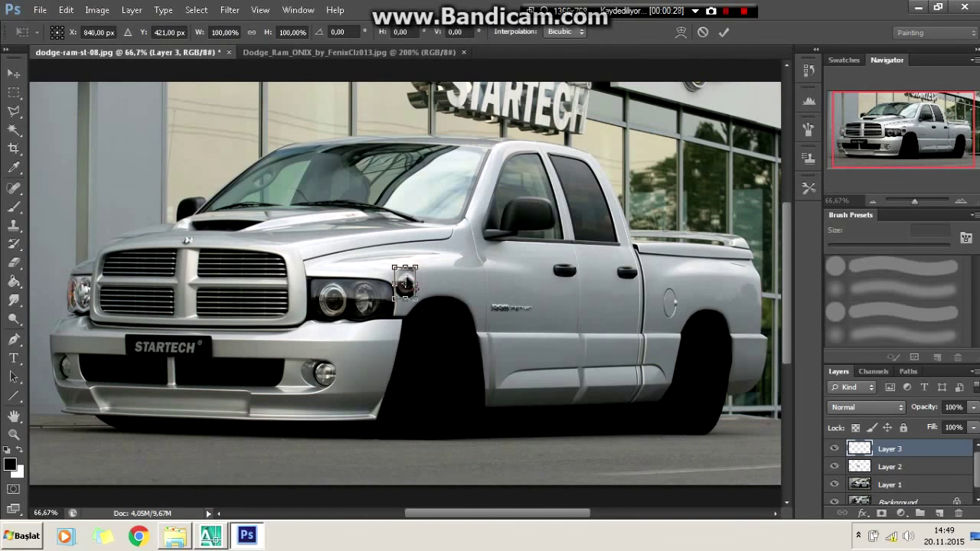
{"action": "key", "text": "ctrl+plus"}
{"action": "key", "text": "ctrl+plus"}
{"action": "scroll", "coordinate": [372, 322], "scroll_direction": "left", "scroll_amount": 5}
{"action": "left_click_drag", "start_coordinate": [372, 255], "coordinate": [372, 238]}
{"action": "left_click_drag", "start_coordinate": [373, 360], "coordinate": [372, 383]}
{"action": "left_click_drag", "start_coordinate": [404, 320], "coordinate": [425, 320]}
{"action": "key", "text": "Return"}
{"action": "key", "text": "ctrl+t"}
{"action": "key", "text": "Return"}
{"action": "key", "text": "ctrl+minus"}
{"action": "key", "text": "ctrl+minus"}
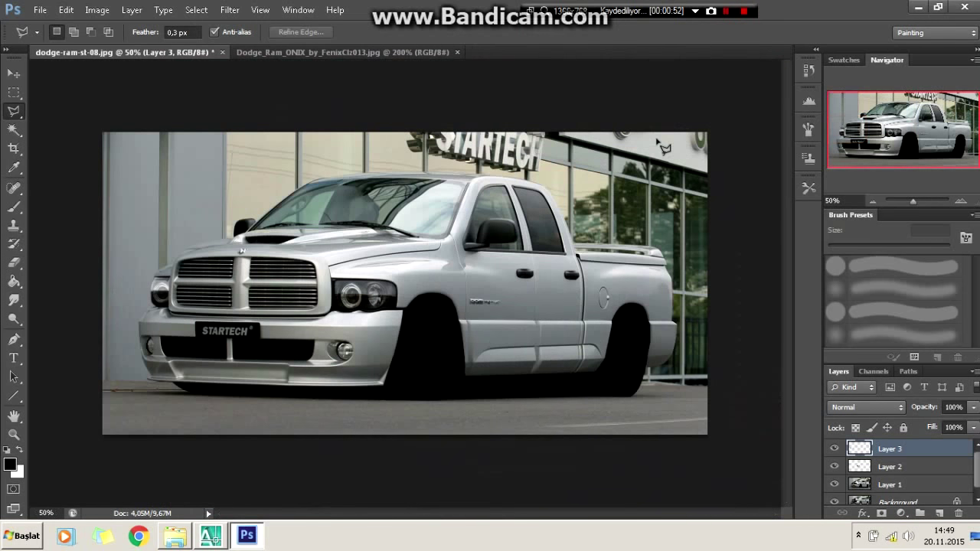
{"action": "scroll", "coordinate": [186, 413], "scroll_direction": "up", "scroll_amount": 3}
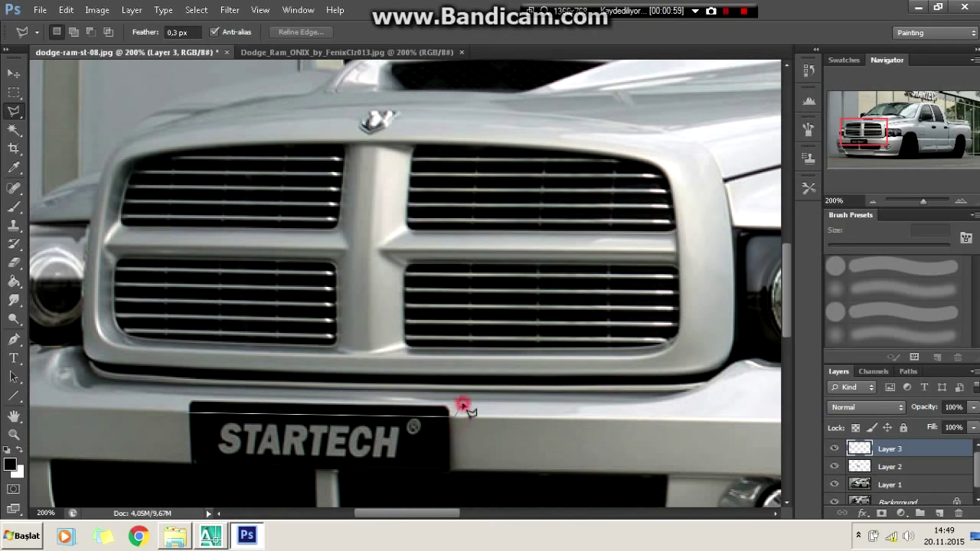
- On Layer 1, lasso the STARTECH plate and smudge its lettering into bumper silver
{"action": "left_click", "coordinate": [14, 300]}
{"action": "key", "text": "alt+bracketleft"}
{"action": "key", "text": "alt+bracketleft"}
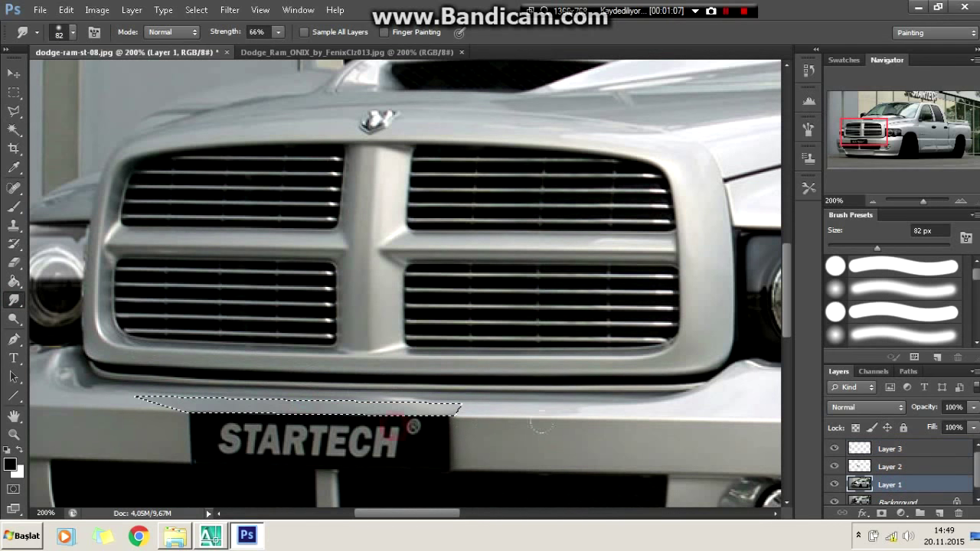
{"action": "key", "text": "ctrl+d"}
{"action": "key", "text": "l"}
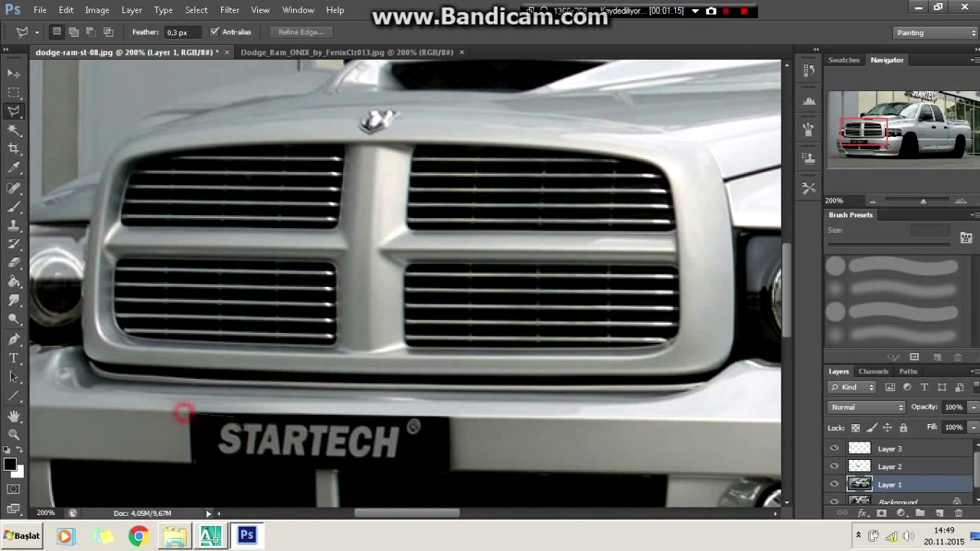
{"action": "left_click", "coordinate": [132, 435]}
{"action": "key", "text": "r"}
{"action": "left_click_drag", "start_coordinate": [143, 432], "coordinate": [452, 444]}
{"action": "mouse_move", "coordinate": [219, 477]}
{"action": "left_mouse_down"}
{"action": "mouse_move", "coordinate": [328, 477]}
{"action": "mouse_move", "coordinate": [394, 401]}
{"action": "left_mouse_up"}
- Deselect the plate, smudge the bumper further, and begin outlining the lower bumper opening
{"action": "key", "text": "ctrl+d"}
{"action": "key", "text": "l"}
{"action": "key", "text": "r"}
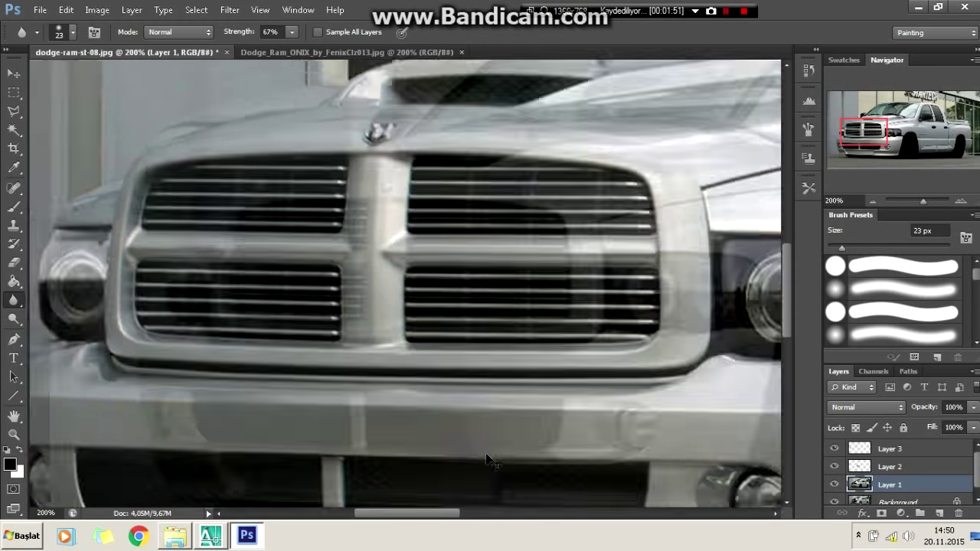
{"action": "mouse_move", "coordinate": [328, 429]}
{"action": "left_mouse_down"}
{"action": "mouse_move", "coordinate": [300, 475]}
{"action": "mouse_move", "coordinate": [388, 376]}
{"action": "left_mouse_up"}
{"action": "key", "text": "l"}
{"action": "left_click", "coordinate": [90, 302]}
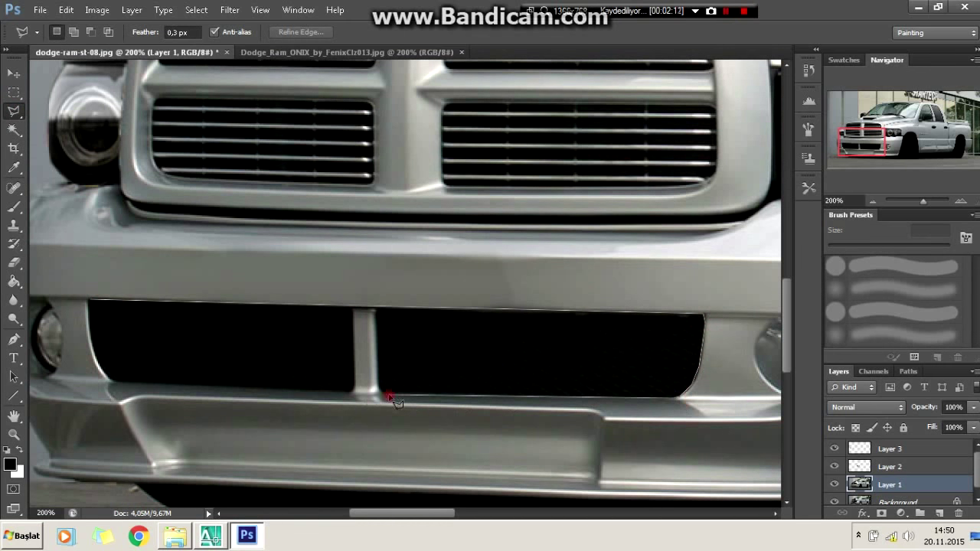
- Paint the lower intake's middle pillar black with the Brush, then deselect
{"action": "left_click", "coordinate": [91, 302]}
{"action": "key", "text": "b"}
{"action": "left_click_drag", "start_coordinate": [359, 314], "coordinate": [360, 390]}
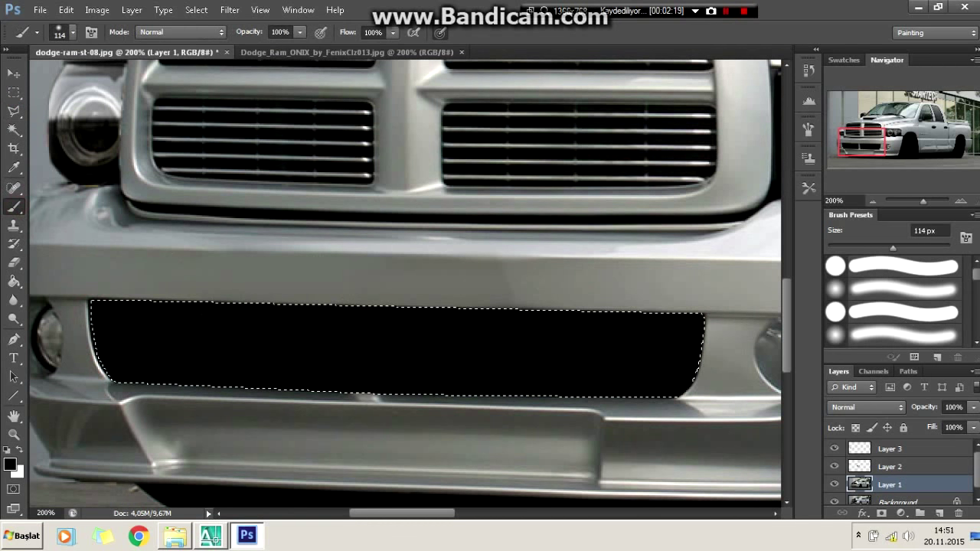
{"action": "key", "text": "l"}
{"action": "right_click", "coordinate": [177, 203]}
{"action": "left_click", "coordinate": [187, 208]}
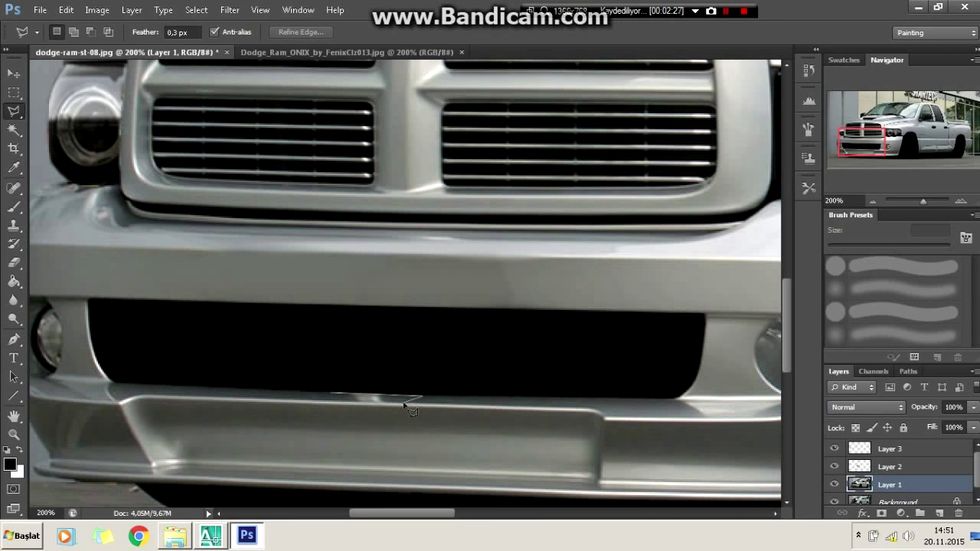
- Select the thin lip below the opening, smudge it, and deselect
{"action": "left_click", "coordinate": [335, 400]}
{"action": "left_click_drag", "start_coordinate": [14, 301], "coordinate": [62, 324]}
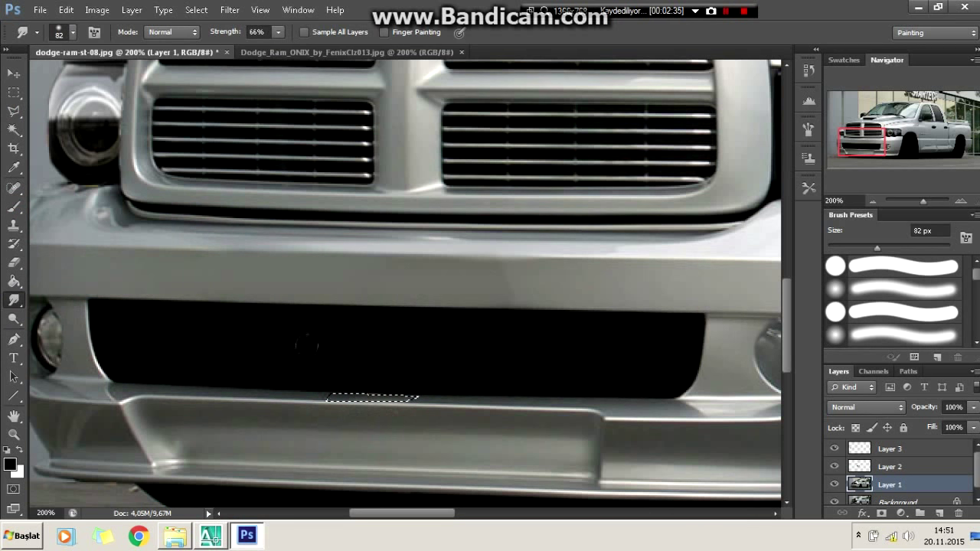
{"action": "key", "text": "l"}
{"action": "right_click", "coordinate": [192, 183]}
{"action": "left_click", "coordinate": [206, 195]}
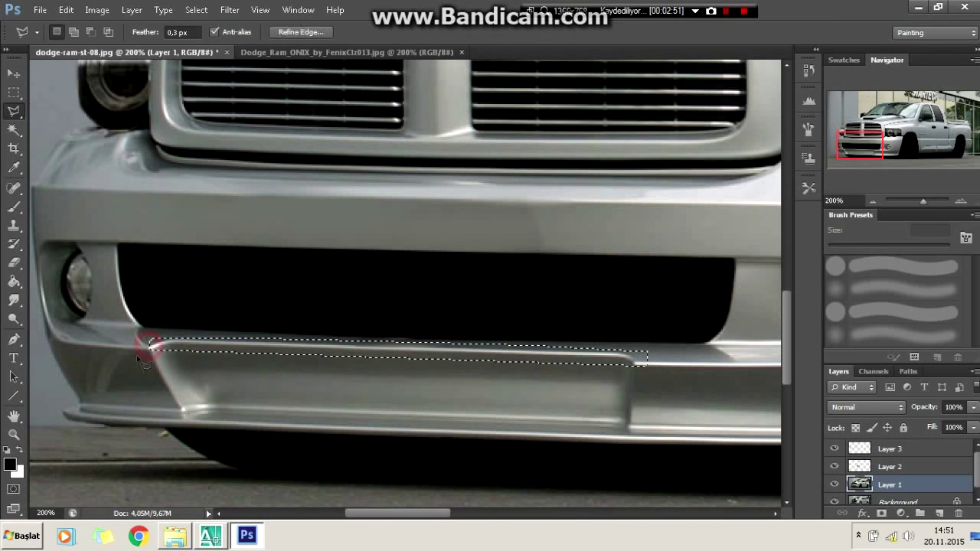
- Smudge the metal inside the bumper-lip selection smooth, then deselect
{"action": "left_click", "coordinate": [151, 348]}
{"action": "key", "text": "r"}
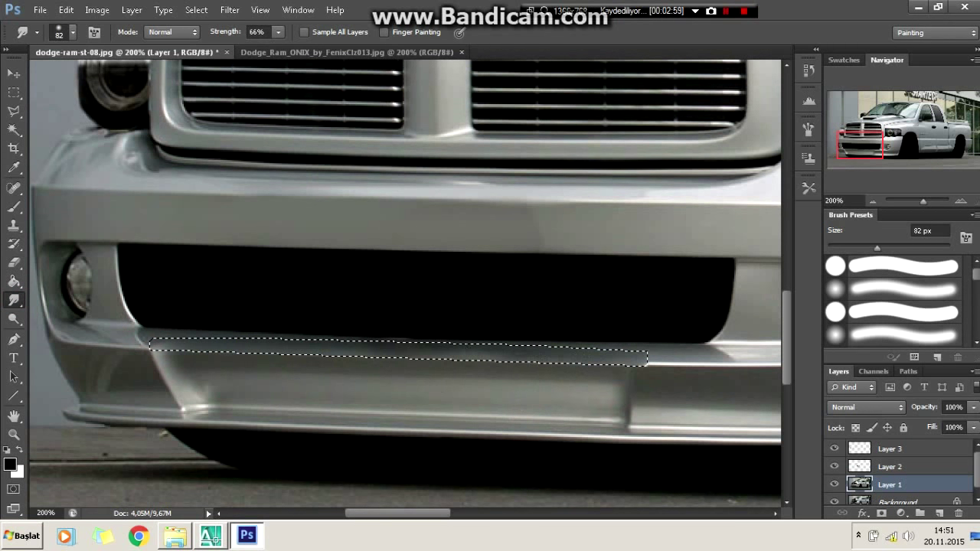
{"action": "left_click_drag", "start_coordinate": [556, 397], "coordinate": [192, 383]}
{"action": "key", "text": "l"}
{"action": "key", "text": "ctrl+d"}
- Outline the lower bumper and smudge its metal and edge smooth
{"action": "left_click", "coordinate": [135, 348]}
{"action": "left_click", "coordinate": [652, 438]}
{"action": "double_click", "coordinate": [695, 374]}
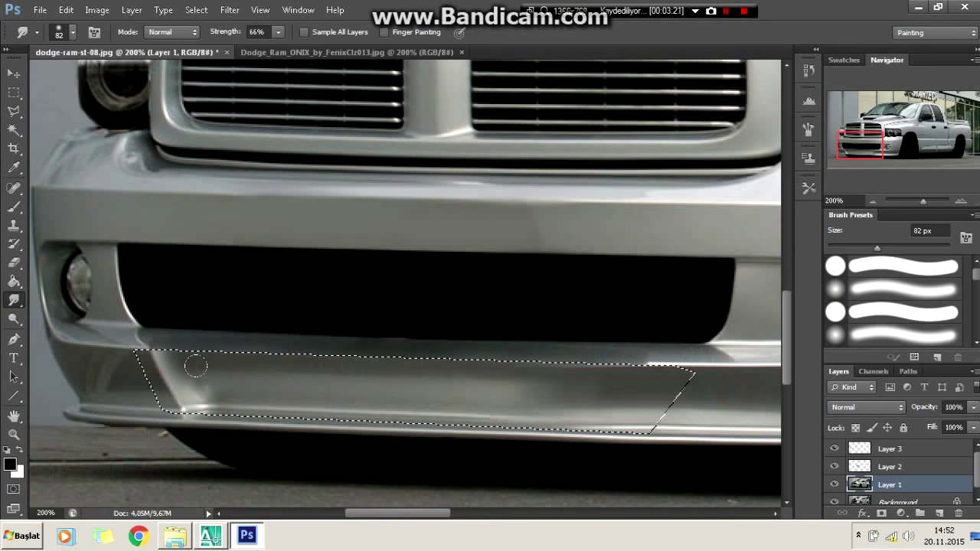
{"action": "left_click_drag", "start_coordinate": [196, 367], "coordinate": [526, 411]}
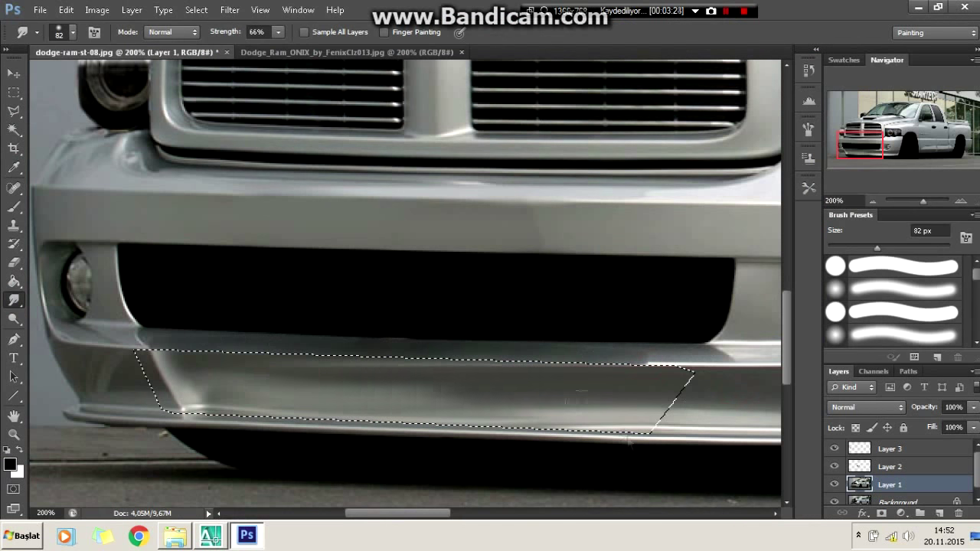
{"action": "left_click_drag", "start_coordinate": [512, 445], "coordinate": [567, 413]}
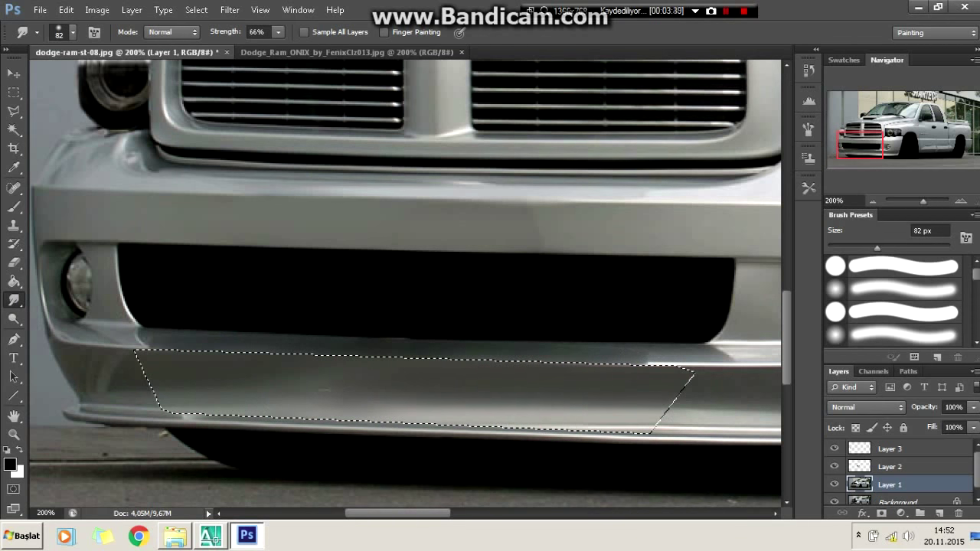
{"action": "key", "text": "l"}
{"action": "right_click", "coordinate": [385, 147]}
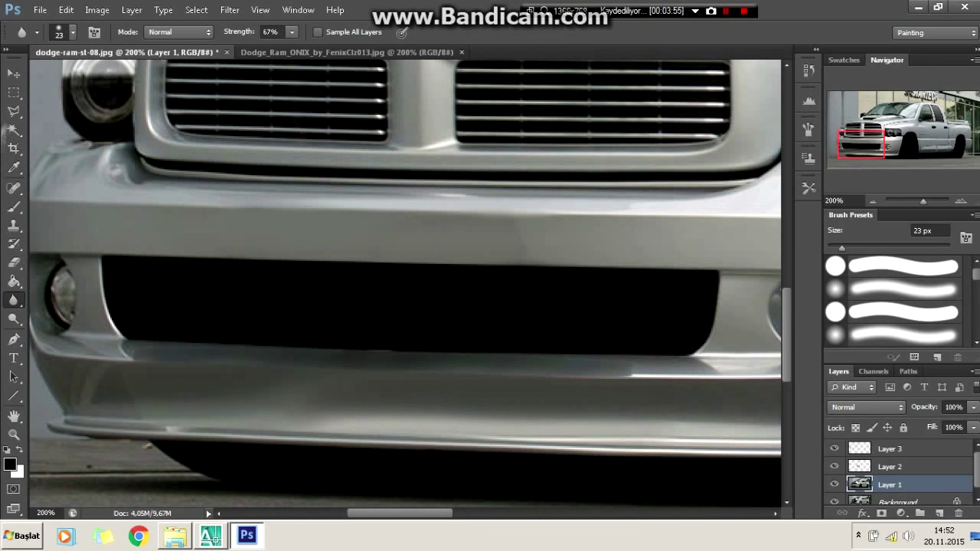
- Trace a Pen path along the bumper's lower edge, sample its grey, and set a small soft brush
{"action": "key", "text": "p"}
{"action": "left_click", "coordinate": [402, 376]}
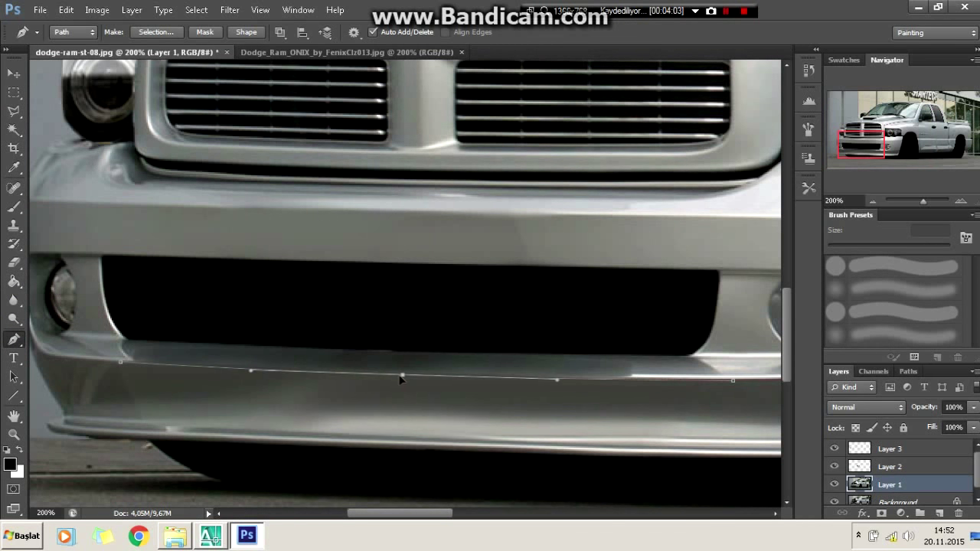
{"action": "left_click", "coordinate": [10, 465]}
{"action": "left_click", "coordinate": [441, 166]}
{"action": "left_click", "coordinate": [657, 371]}
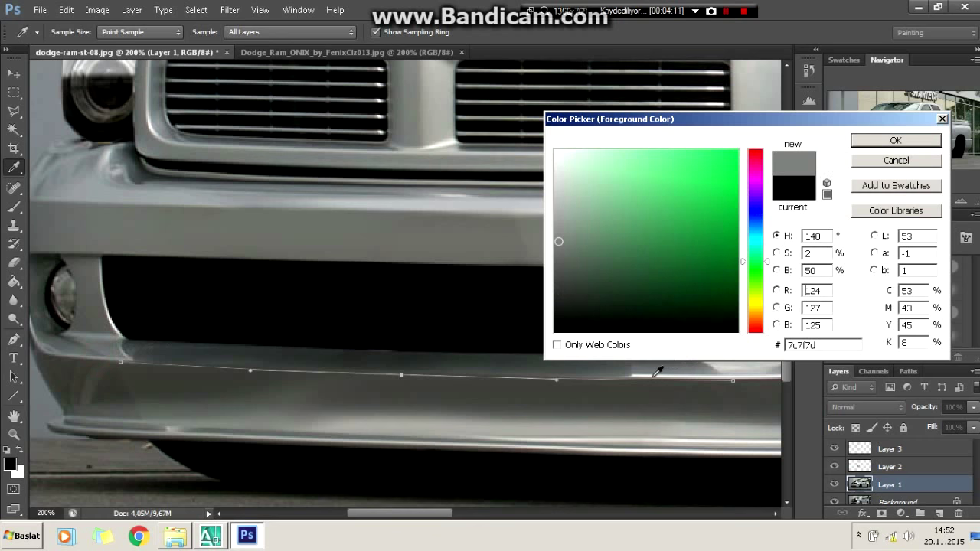
{"action": "key", "text": "Return"}
{"action": "key", "text": "b"}
{"action": "left_click", "coordinate": [73, 32]}
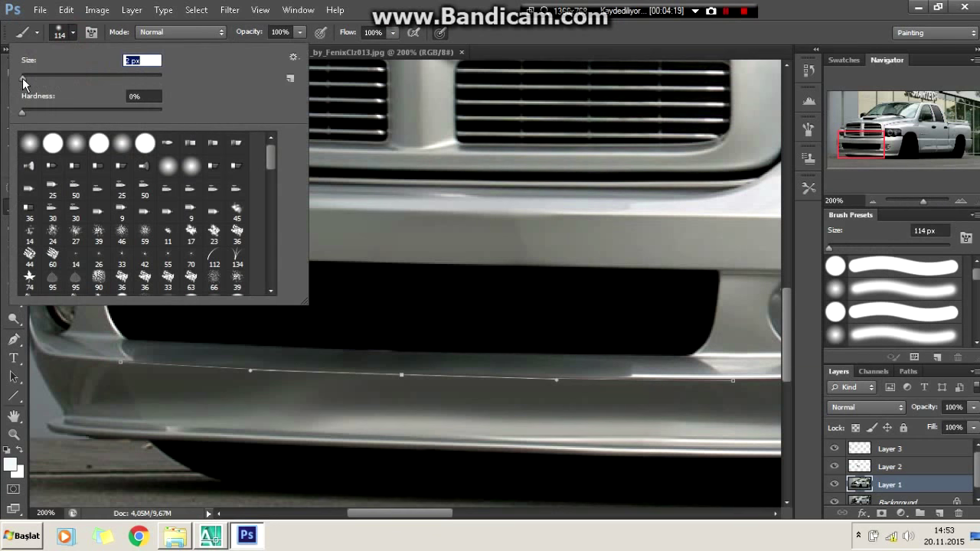
{"action": "key", "text": "Return"}
- Stroke the bumper path with the grey brush to draw the highlight line
{"action": "key", "text": "p"}
{"action": "right_click", "coordinate": [299, 378]}
{"action": "left_click", "coordinate": [350, 210]}
{"action": "left_click", "coordinate": [580, 197]}
{"action": "key", "text": "ctrl+minus"}
{"action": "key", "text": "ctrl+minus"}
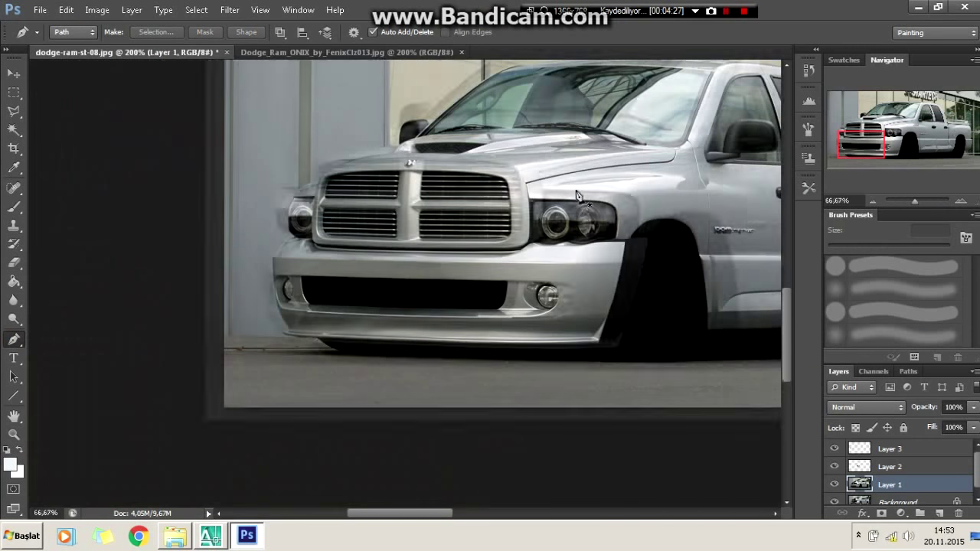
{"action": "key", "text": "ctrl+plus"}
{"action": "key", "text": "ctrl+plus"}
{"action": "key", "text": "l"}
{"action": "left_click", "coordinate": [337, 298]}
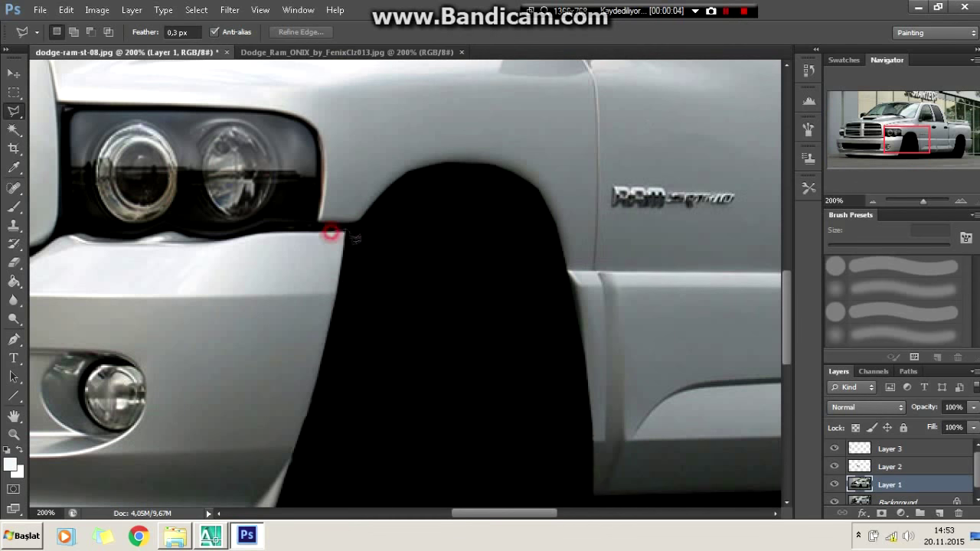
- Close the selection beside the headlight and zoom in on the hood scoop
{"action": "right_click", "coordinate": [13, 300]}
{"action": "left_click", "coordinate": [77, 322]}
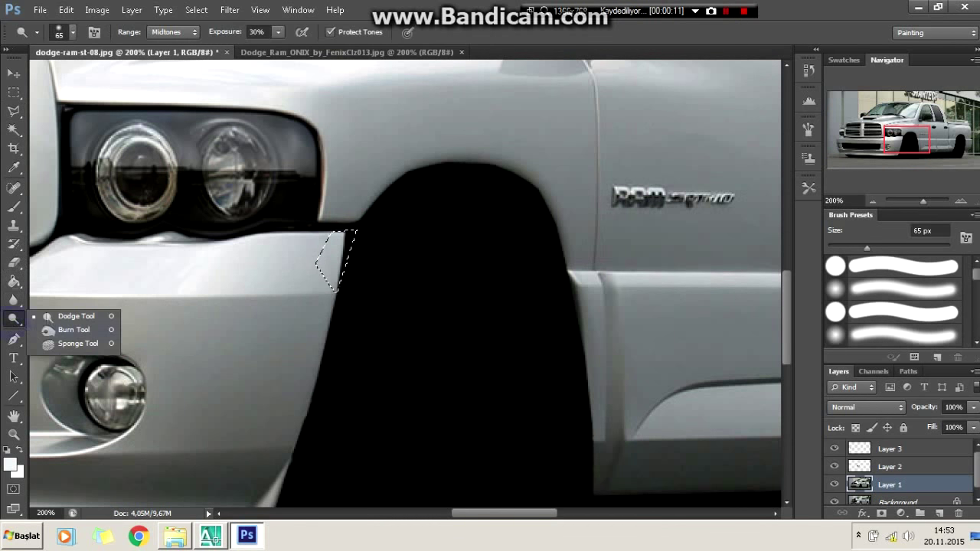
{"action": "left_click", "coordinate": [13, 111]}
{"action": "right_click", "coordinate": [165, 142]}
{"action": "left_click", "coordinate": [183, 150]}
{"action": "key", "text": "ctrl+minus"}
{"action": "key", "text": "ctrl+minus"}
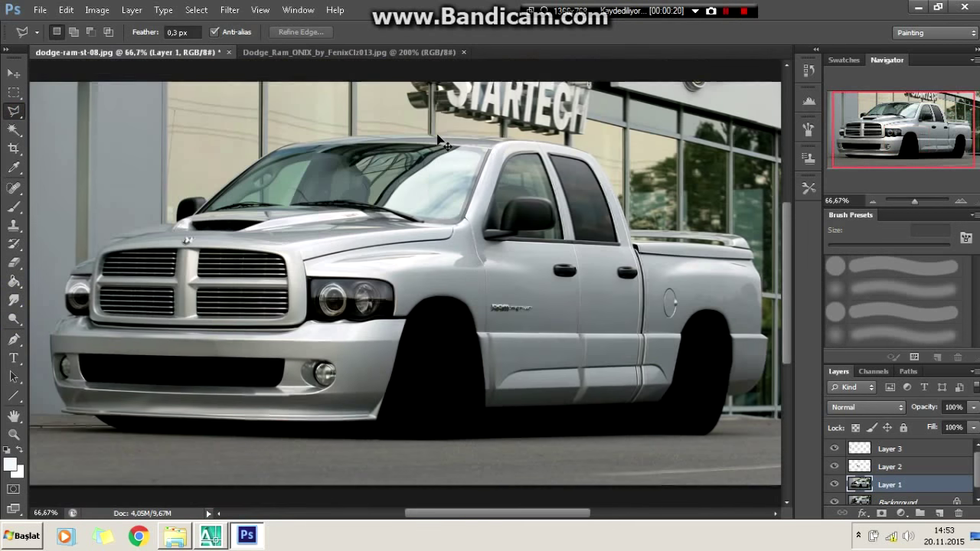
{"action": "key", "text": "ctrl+plus"}
{"action": "key", "text": "ctrl+plus"}
{"action": "scroll", "coordinate": [344, 440], "scroll_direction": "down", "scroll_amount": 3}
{"action": "key", "text": "ctrl+minus"}
{"action": "key", "text": "ctrl+minus"}
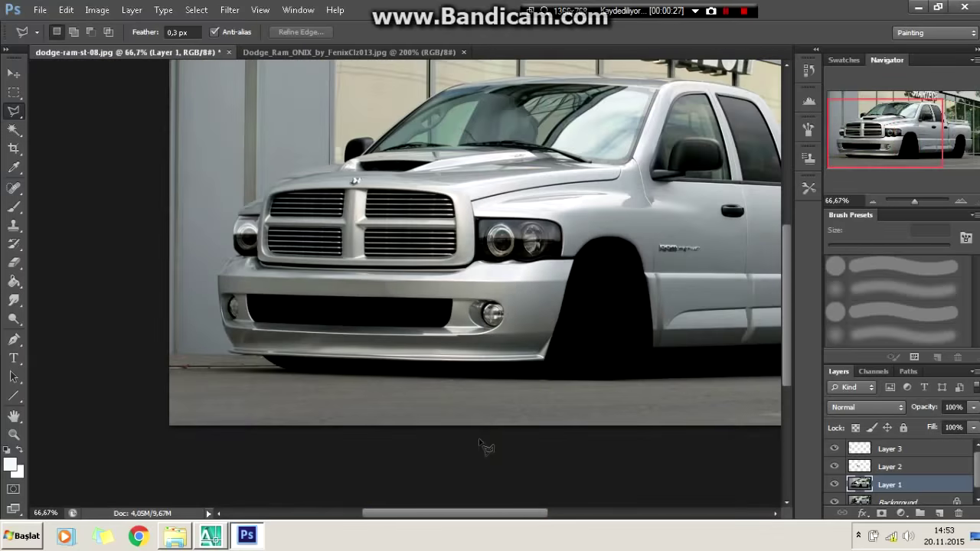
{"action": "key", "text": "ctrl+plus"}
{"action": "key", "text": "ctrl+plus"}
{"action": "key", "text": "ctrl+plus"}
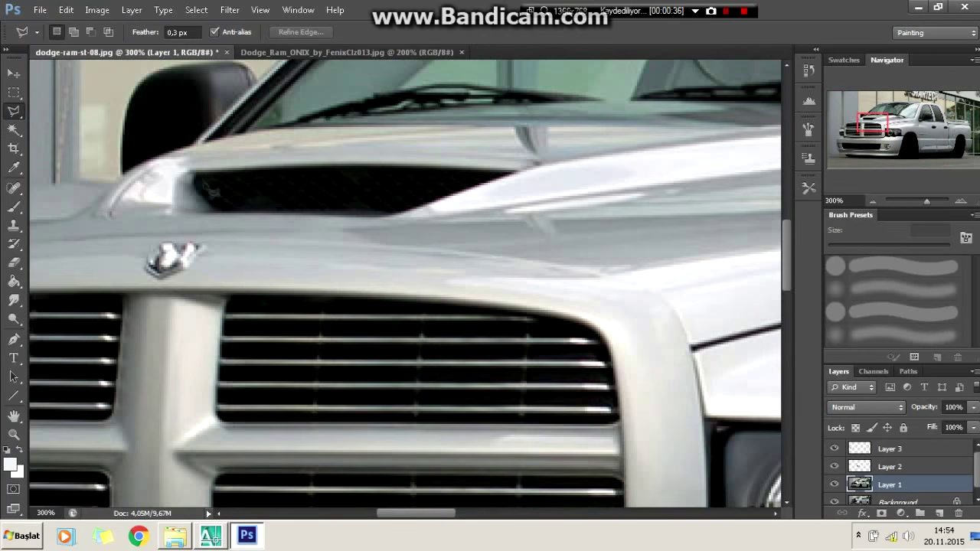
- Outline the hood scoop opening and fill it solid black
{"action": "left_click", "coordinate": [196, 175]}
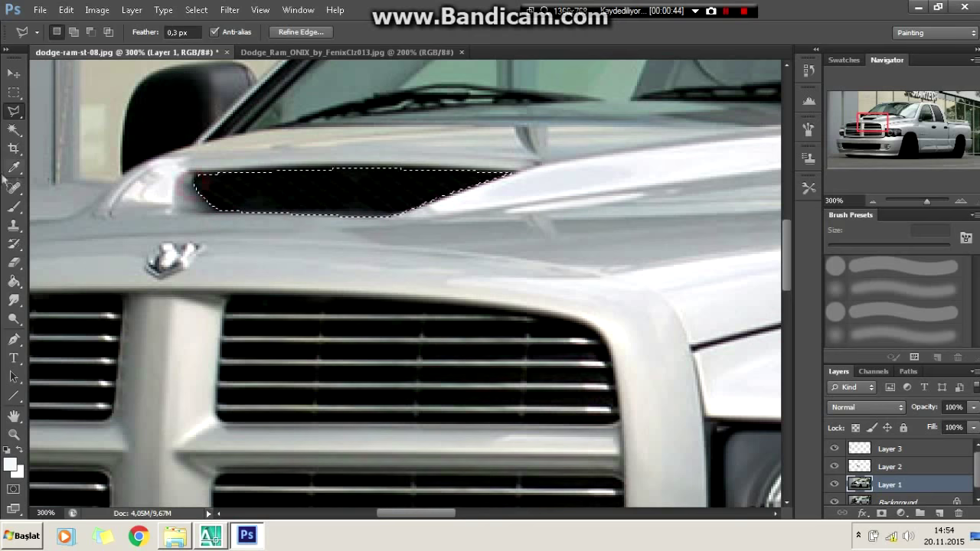
{"action": "key", "text": "b"}
{"action": "key", "text": "d"}
{"action": "left_click", "coordinate": [59, 32]}
{"action": "key", "text": "Return"}
{"action": "key", "text": "alt+BackSpace"}
- Zoom out and start a Polygonal Lasso outline around the front door handle
{"action": "key", "text": "l"}
{"action": "key", "text": "ctrl+minus"}
{"action": "key", "text": "ctrl+minus"}
{"action": "key", "text": "ctrl+minus"}
{"action": "key", "text": "ctrl+minus"}
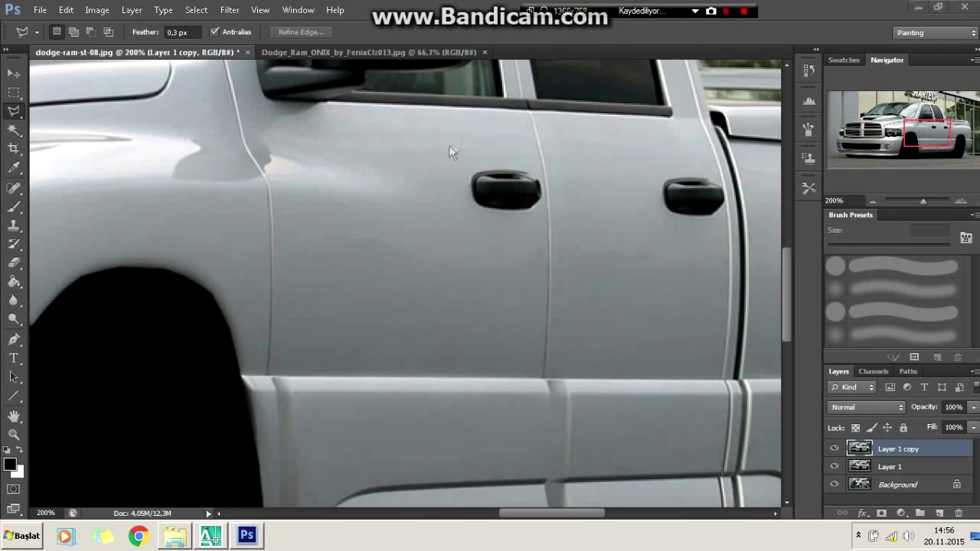
{"action": "left_click", "coordinate": [458, 158]}
{"action": "left_click", "coordinate": [537, 161]}
- Smudge the front door handle into the door panel and deselect
{"action": "double_click", "coordinate": [447, 199]}
{"action": "key", "text": "r"}
{"action": "mouse_move", "coordinate": [521, 191]}
{"action": "left_mouse_down"}
{"action": "mouse_move", "coordinate": [491, 160]}
{"action": "mouse_move", "coordinate": [520, 219]}
{"action": "left_mouse_up"}
{"action": "right_click", "coordinate": [245, 157]}
{"action": "left_click", "coordinate": [273, 166]}
{"action": "right_click", "coordinate": [13, 300]}
{"action": "left_click", "coordinate": [69, 298]}
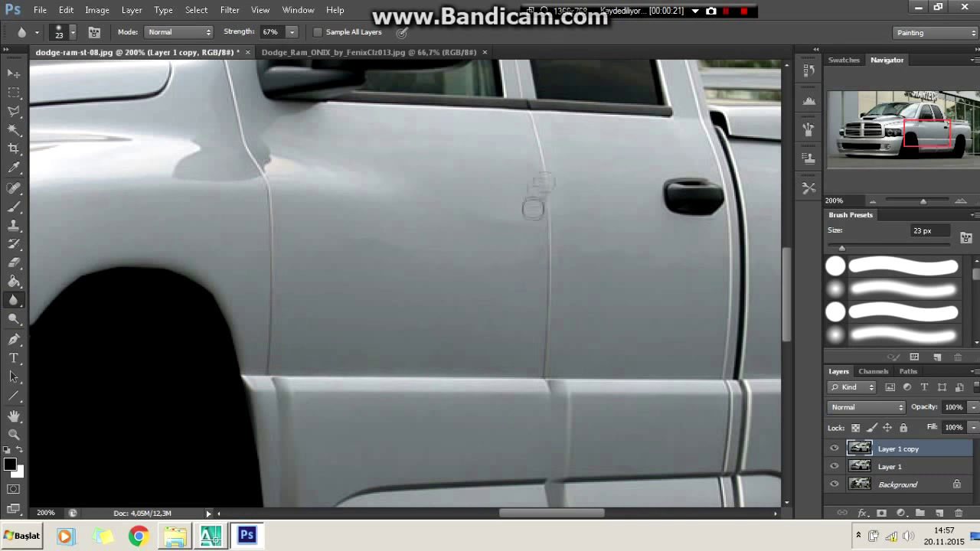
- Lasso the rear door handle, remove it from the panel, and soften the area with Blur
{"action": "scroll", "coordinate": [719, 215], "scroll_direction": "up", "scroll_amount": 1}
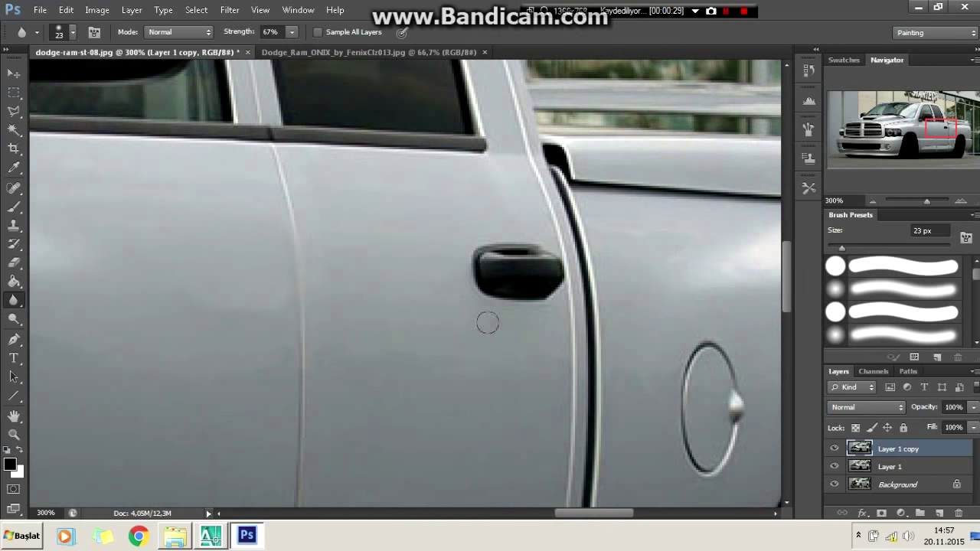
{"action": "left_click", "coordinate": [17, 112]}
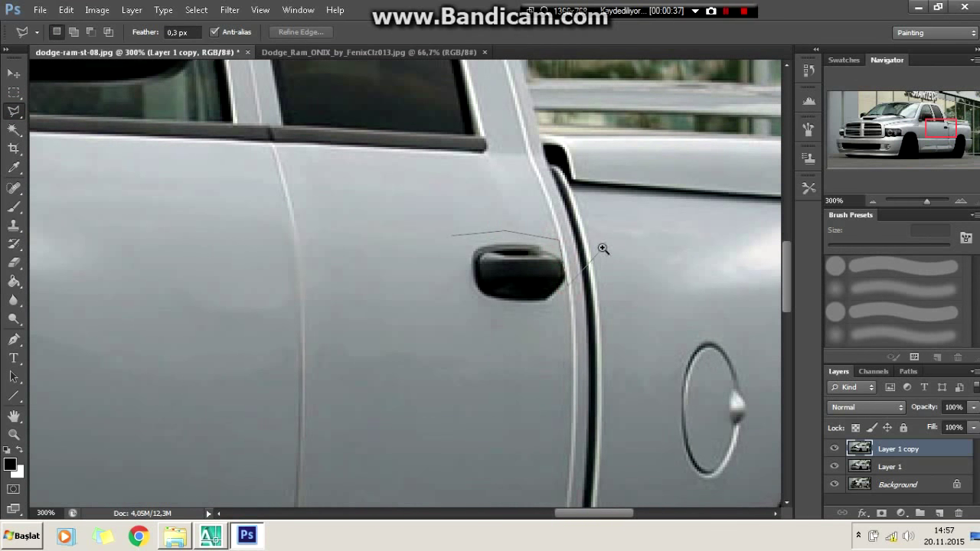
{"action": "scroll", "coordinate": [601, 247], "scroll_direction": "up", "scroll_amount": 1}
{"action": "left_click", "coordinate": [281, 296]}
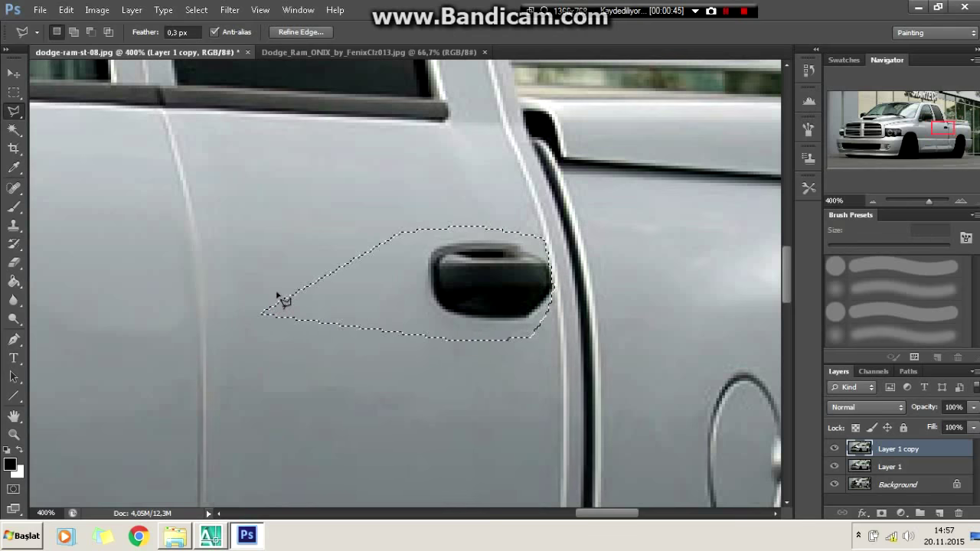
{"action": "left_click", "coordinate": [247, 158]}
{"action": "right_click", "coordinate": [13, 300]}
{"action": "left_click", "coordinate": [65, 294]}
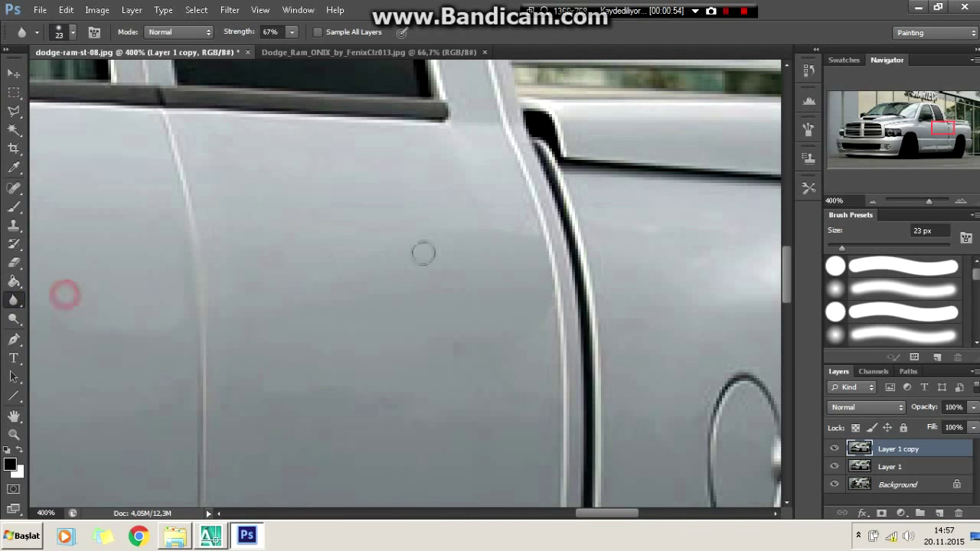
{"action": "scroll", "coordinate": [419, 272], "scroll_direction": "down", "scroll_amount": 4}
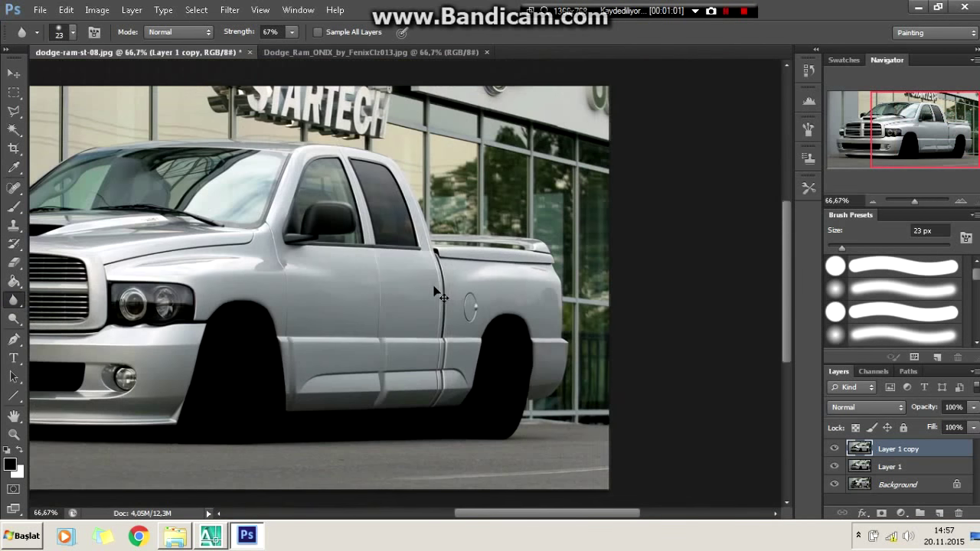
{"action": "scroll", "coordinate": [437, 291], "scroll_direction": "up", "scroll_amount": 3}
{"action": "left_click_drag", "start_coordinate": [605, 513], "coordinate": [659, 513]}
{"action": "scroll", "coordinate": [658, 513], "scroll_direction": "down", "scroll_amount": 4}
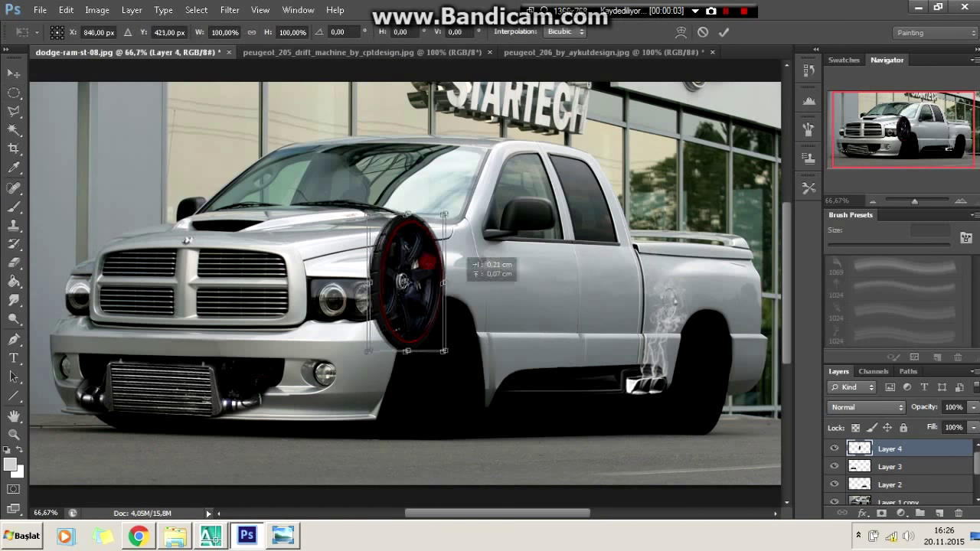
- Position the pasted Peugeot wheel over the truck's front wheel and commit the transform
{"action": "mouse_move", "coordinate": [409, 284]}
{"action": "left_mouse_down"}
{"action": "mouse_move", "coordinate": [449, 367]}
{"action": "mouse_move", "coordinate": [395, 369]}
{"action": "left_mouse_up"}
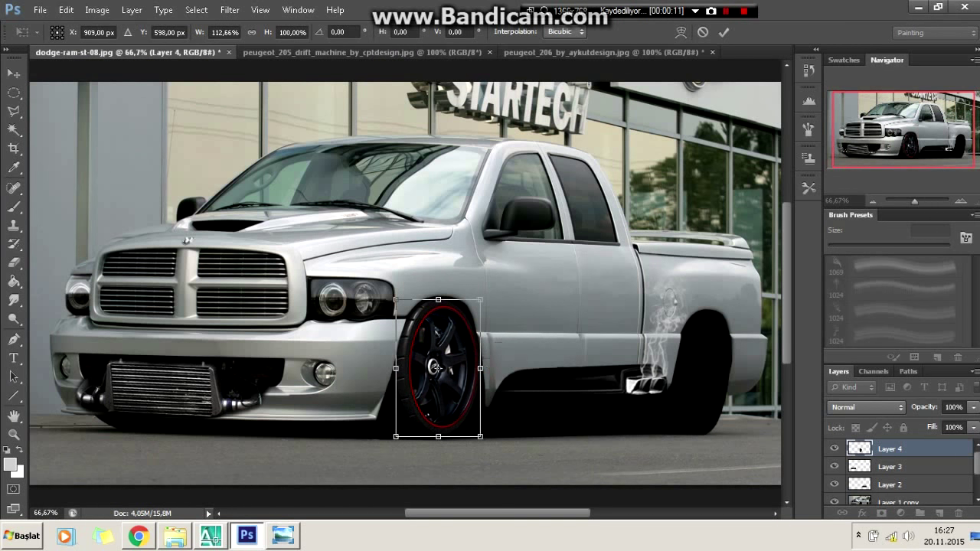
{"action": "left_click", "coordinate": [723, 32]}
{"action": "key", "text": "m"}
{"action": "scroll", "coordinate": [403, 436], "scroll_direction": "up", "scroll_amount": 1}
{"action": "right_click", "coordinate": [485, 233]}
{"action": "left_click", "coordinate": [517, 346]}
{"action": "key", "text": "Return"}
{"action": "key", "text": "ctrl+minus"}
- Close the Peugeot 205 picture and clear the old selection in the Peugeot 206 image
{"action": "key", "text": "ctrl+Tab"}
{"action": "key", "text": "ctrl+w"}
{"action": "key", "text": "ctrl+Tab"}
{"action": "right_click", "coordinate": [411, 206]}
{"action": "left_click", "coordinate": [429, 213]}
- Select the Peugeot 206's right wheel with a fitted ellipse and paste it into the truck picture
{"action": "left_click_drag", "start_coordinate": [491, 184], "coordinate": [578, 372]}
{"action": "right_click", "coordinate": [579, 291]}
{"action": "left_click", "coordinate": [620, 438]}
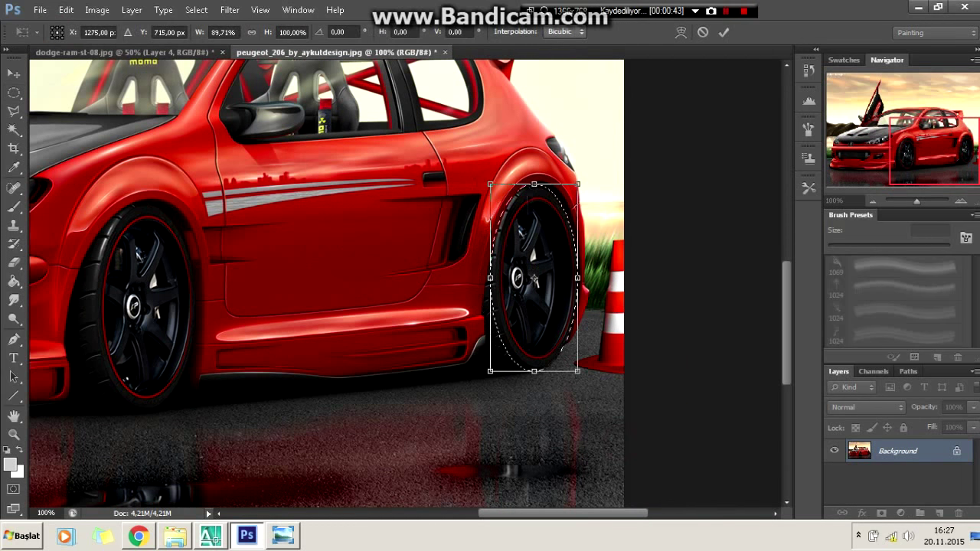
{"action": "left_click", "coordinate": [723, 33]}
{"action": "key", "text": "ctrl+Tab"}
{"action": "key", "text": "ctrl+v"}
- Move and scale the pasted wheel to fill the truck's rear wheel arch
{"action": "right_click", "coordinate": [419, 274]}
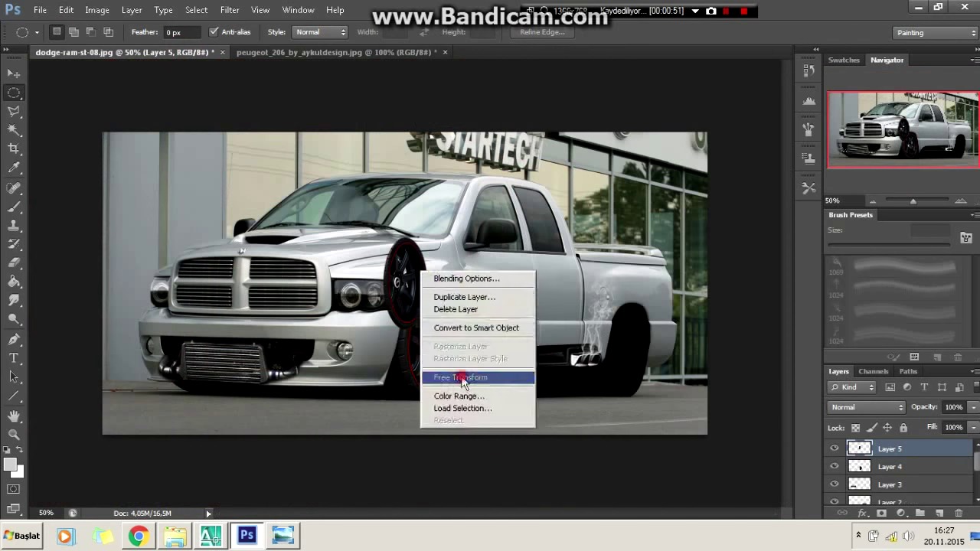
{"action": "left_click", "coordinate": [460, 376]}
{"action": "left_click_drag", "start_coordinate": [419, 243], "coordinate": [641, 314]}
{"action": "key", "text": "ctrl+plus"}
{"action": "mouse_move", "coordinate": [230, 513]}
{"action": "left_mouse_down"}
{"action": "mouse_move", "coordinate": [577, 514]}
{"action": "mouse_move", "coordinate": [569, 467]}
{"action": "left_mouse_up"}
{"action": "key", "text": "ctrl+plus"}
{"action": "scroll", "coordinate": [568, 477], "scroll_direction": "up", "scroll_amount": 2}
{"action": "left_click_drag", "start_coordinate": [569, 153], "coordinate": [569, 137]}
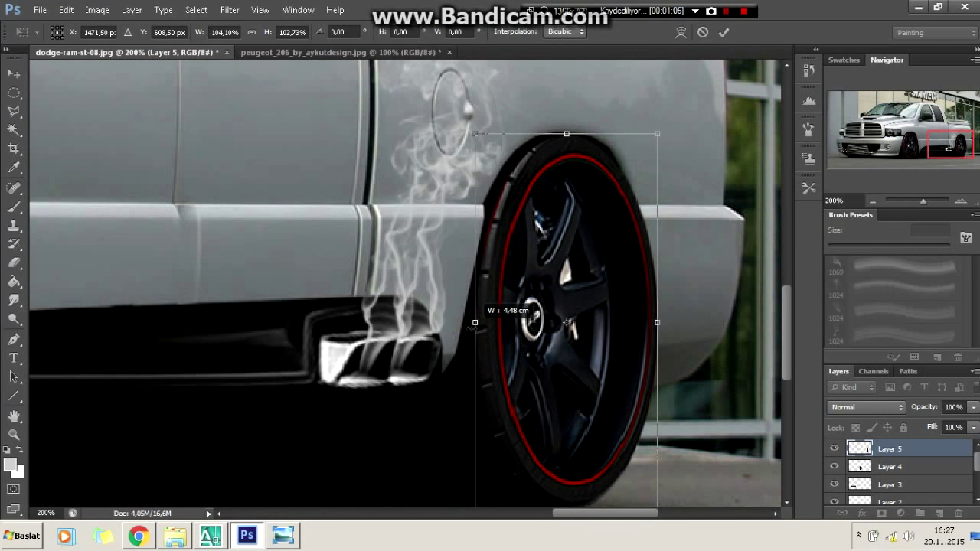
{"action": "key", "text": "Return"}
{"action": "key", "text": "e"}
{"action": "scroll", "coordinate": [344, 170], "scroll_direction": "up", "scroll_amount": 2}
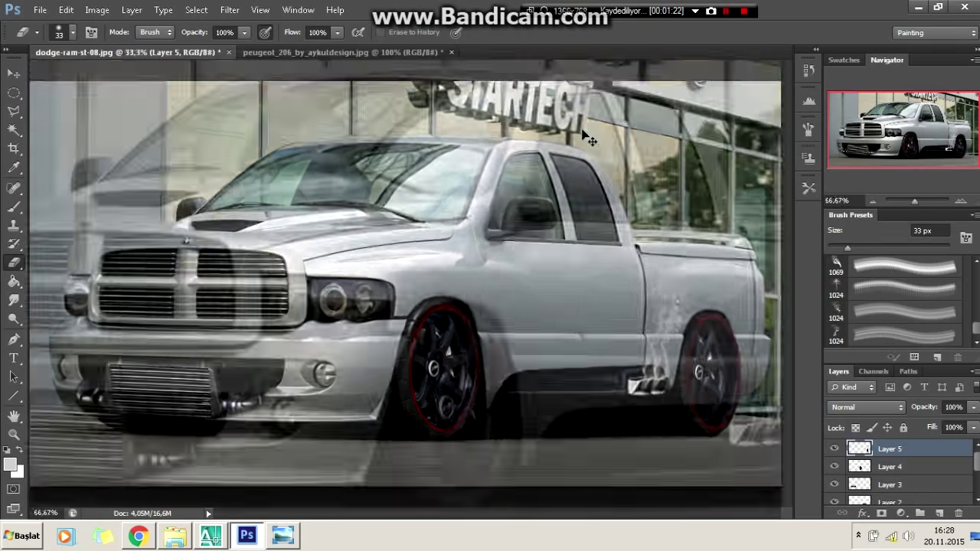
- Switch to Layer 4, the front wheel's layer, to erase its overlapping edges
{"action": "key", "text": "alt+bracketleft"}
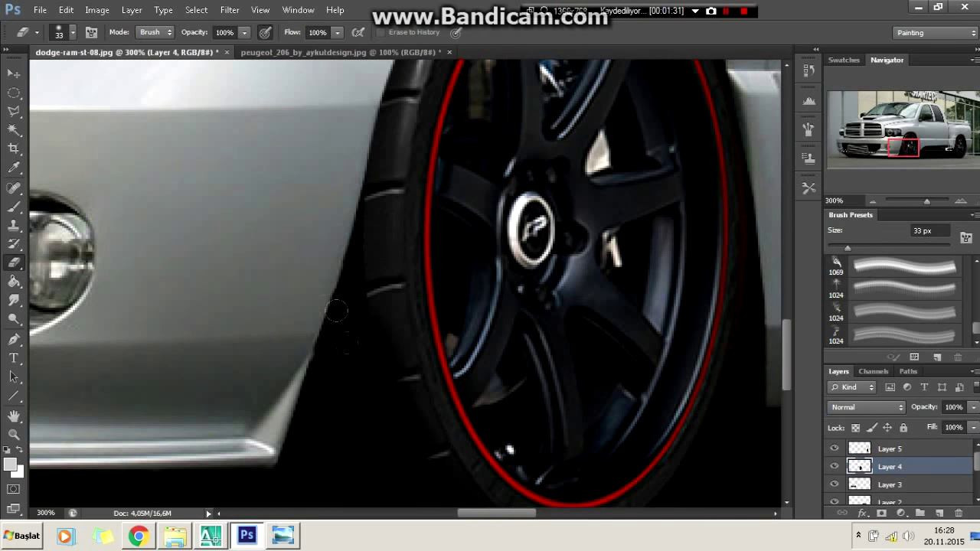